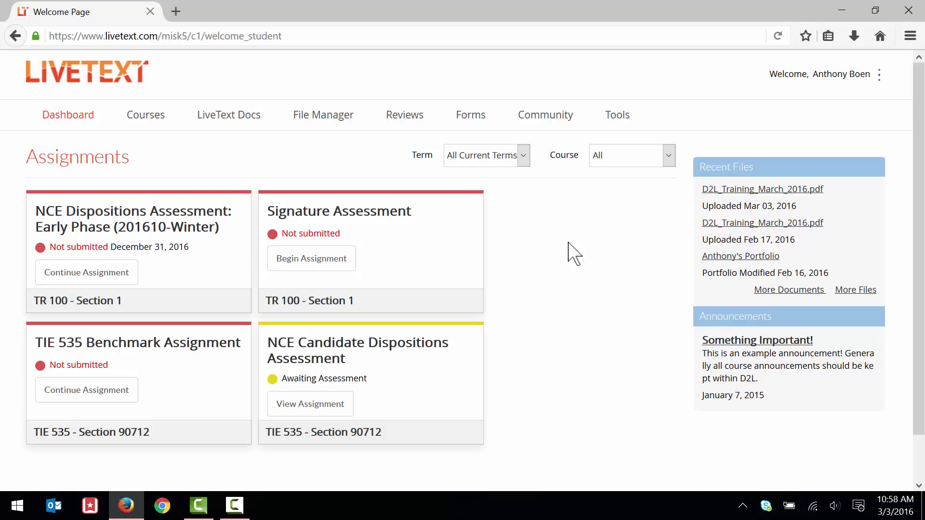
Step: Open the Term filter dropdown on the LiveText dashboard
left_click(523, 156)
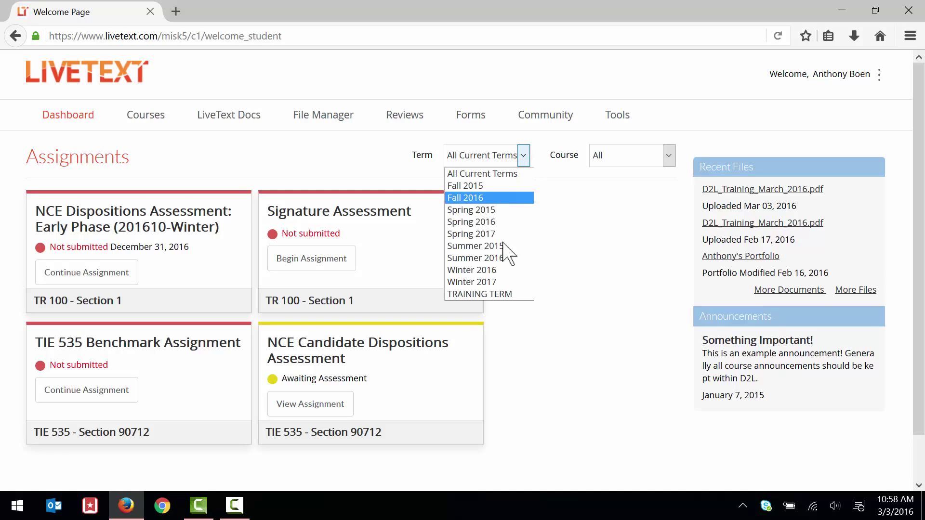
Step: Filter the dashboard assignments to TRAINING TERM and course TR 100 - 1
left_click(501, 294)
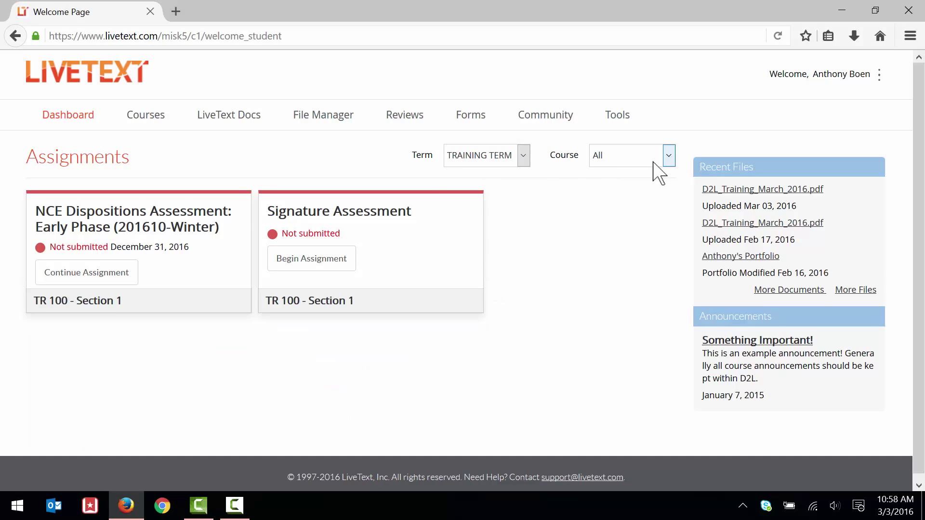
left_click(655, 163)
left_click(599, 188)
Step: From the Forms inbox, start the NCE Dispositions Self-Asmt: Early Phase form
left_click(470, 117)
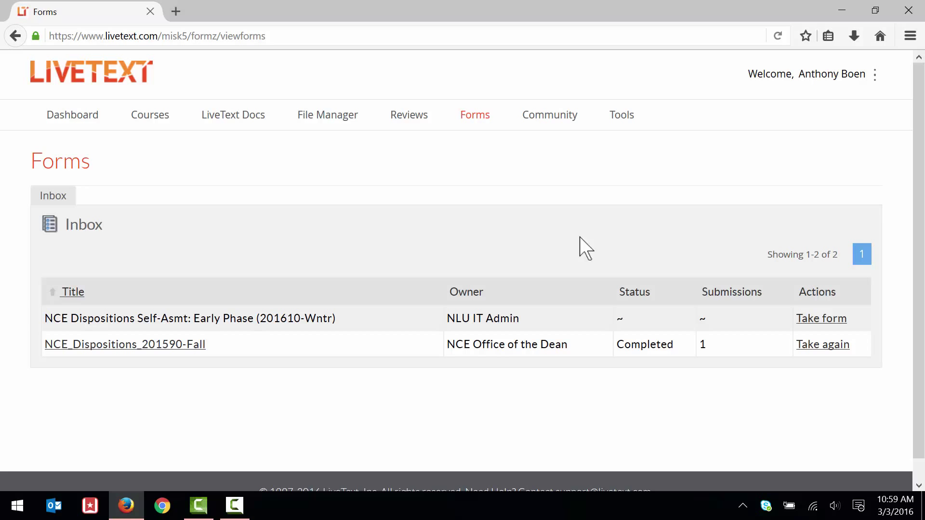
left_click(819, 323)
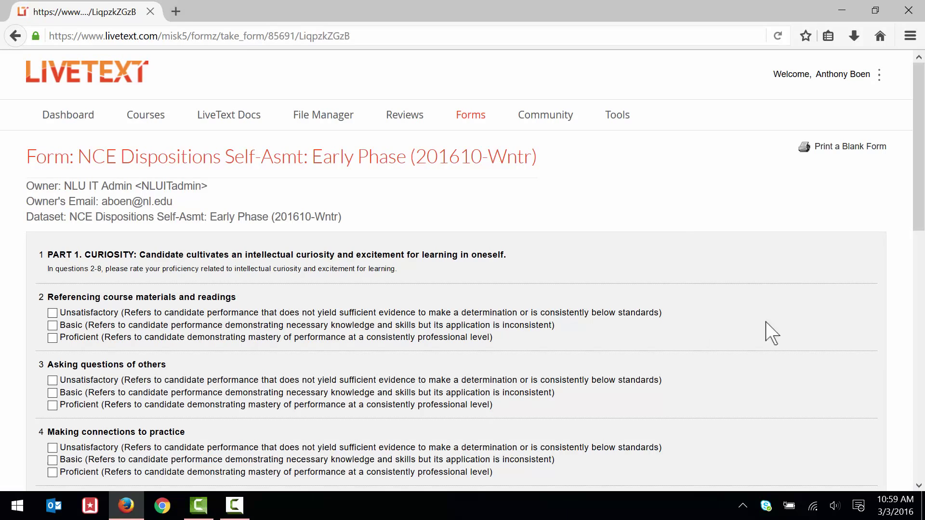
Step: Rate questions 2 and 3 as Unsatisfactory and submit the dispositions self-assessment form
left_click(52, 313)
left_click(53, 380)
scroll(173, 301, "down", 10)
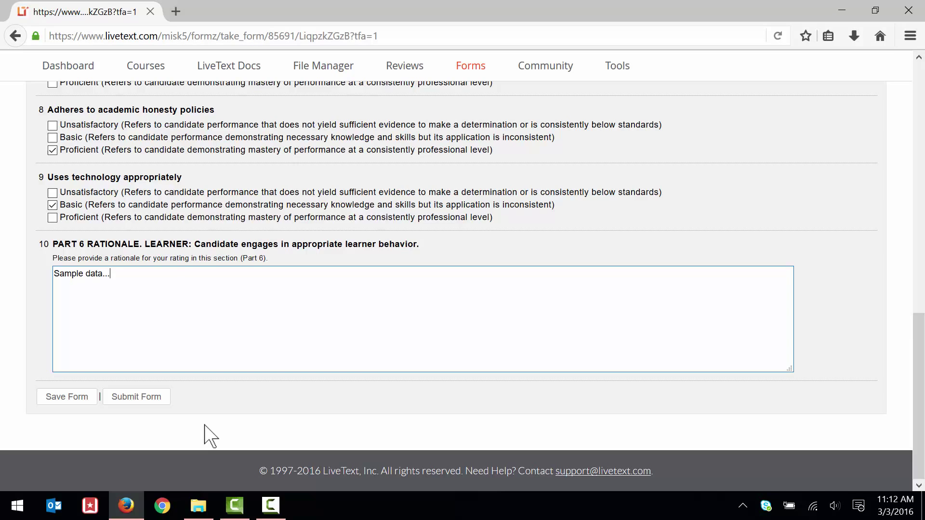
left_click(135, 402)
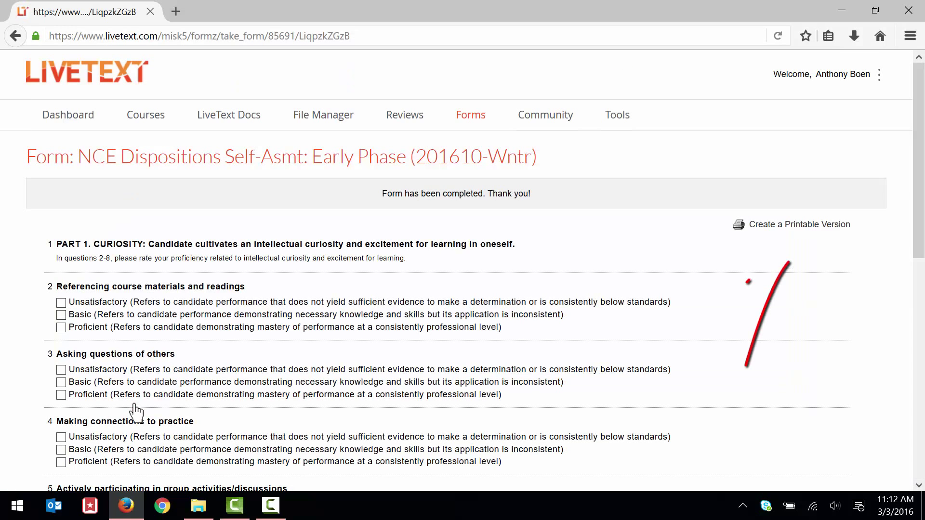
Step: Open a printable version of the completed form and send it to print
left_click(797, 230)
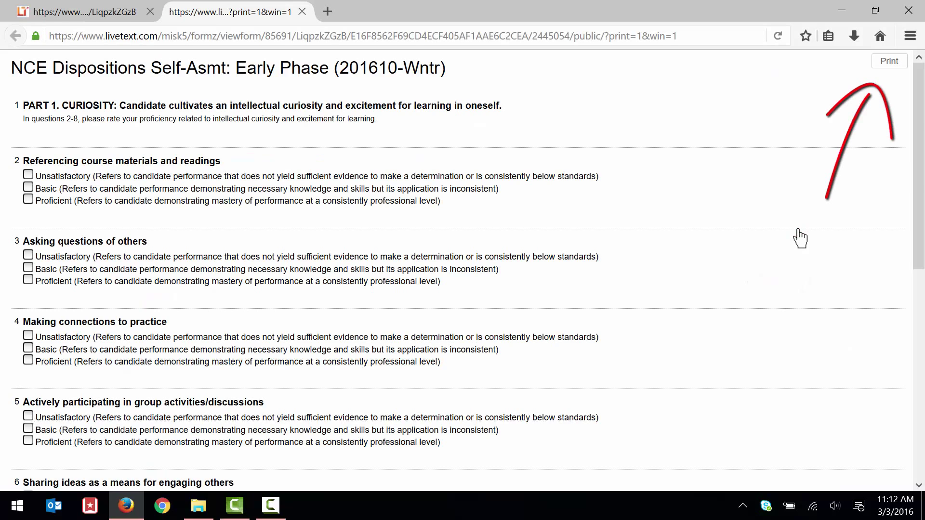
left_click(888, 64)
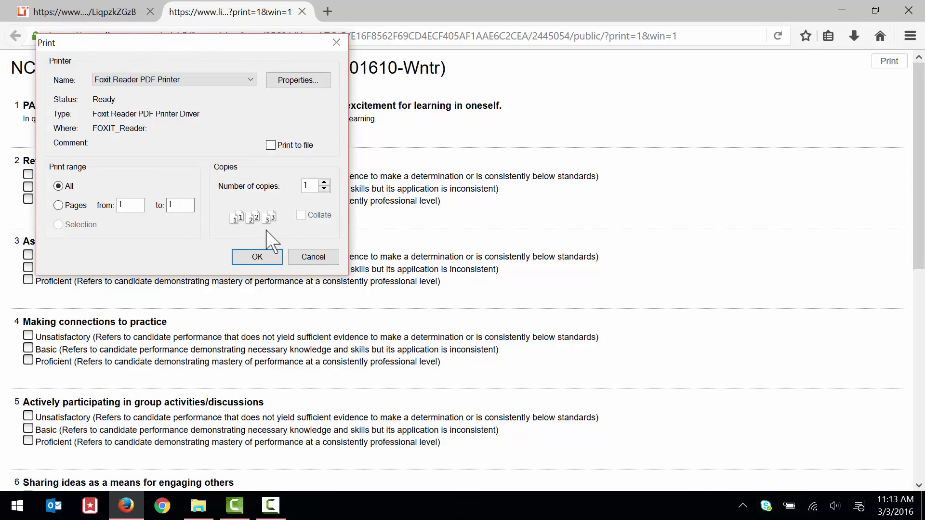
Step: Print to PDF as Sample Submission.pdf on the Desktop, replacing the existing file, then close Foxit
left_click(255, 258)
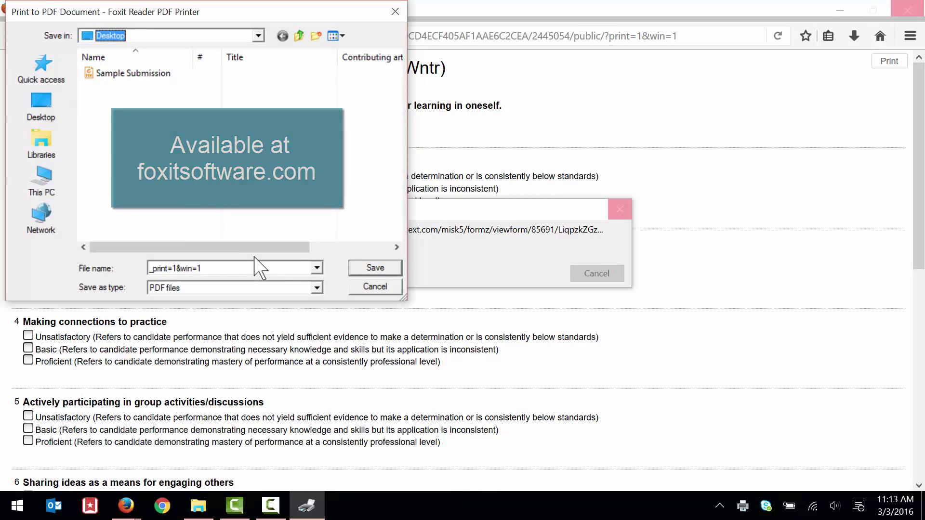
left_click(42, 109)
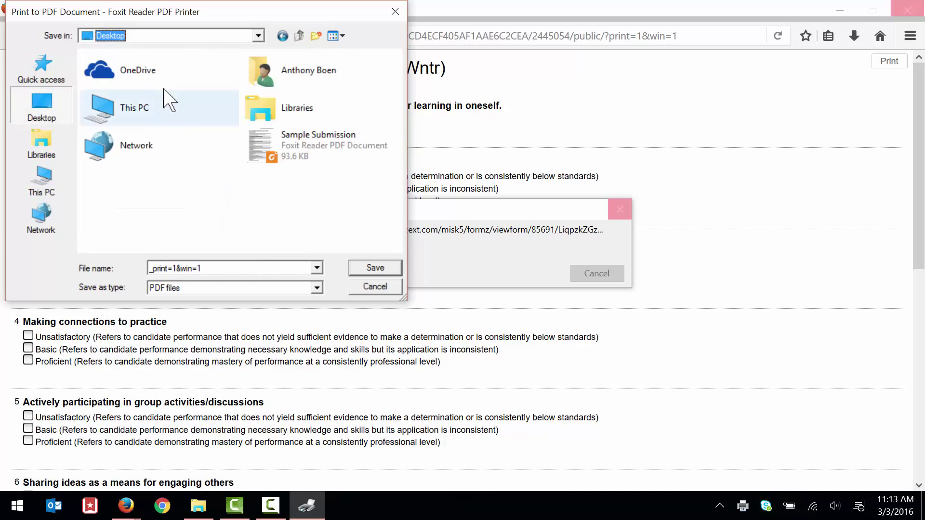
left_click(264, 143)
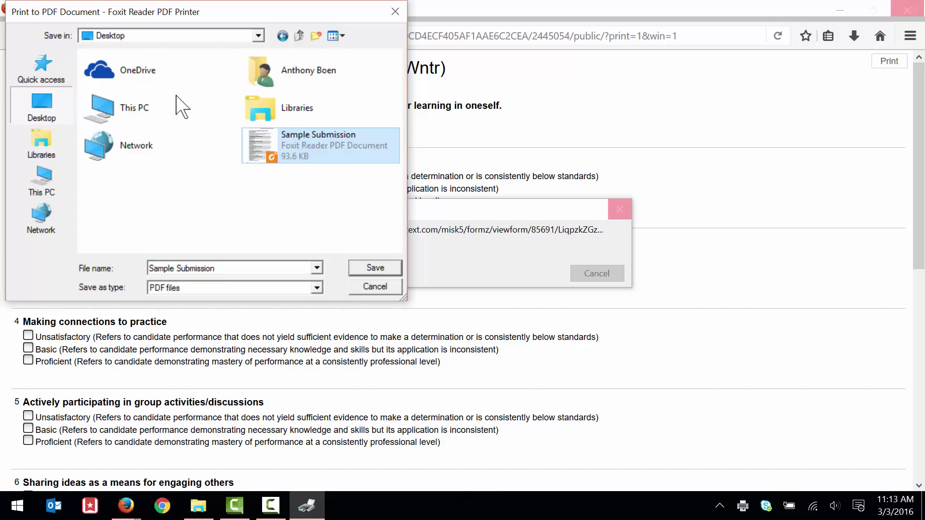
left_click(376, 269)
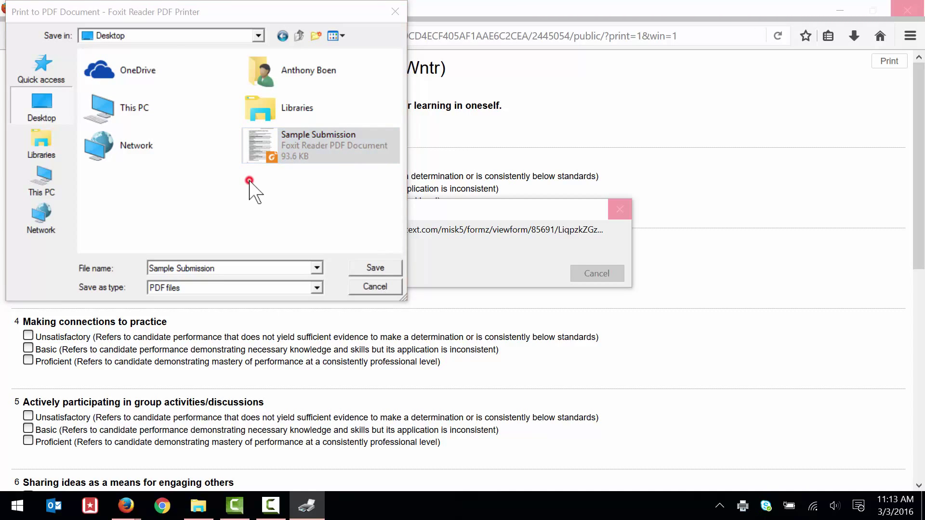
left_click(497, 254)
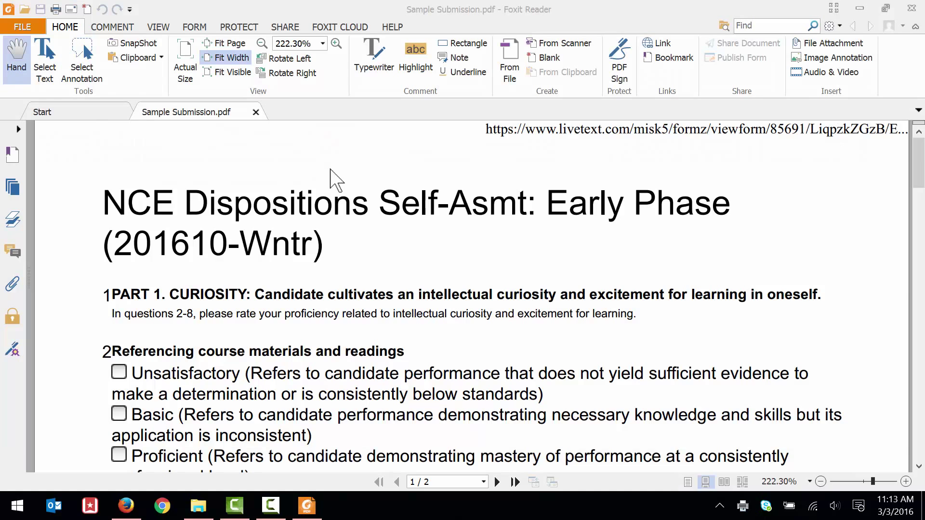
left_click(916, 7)
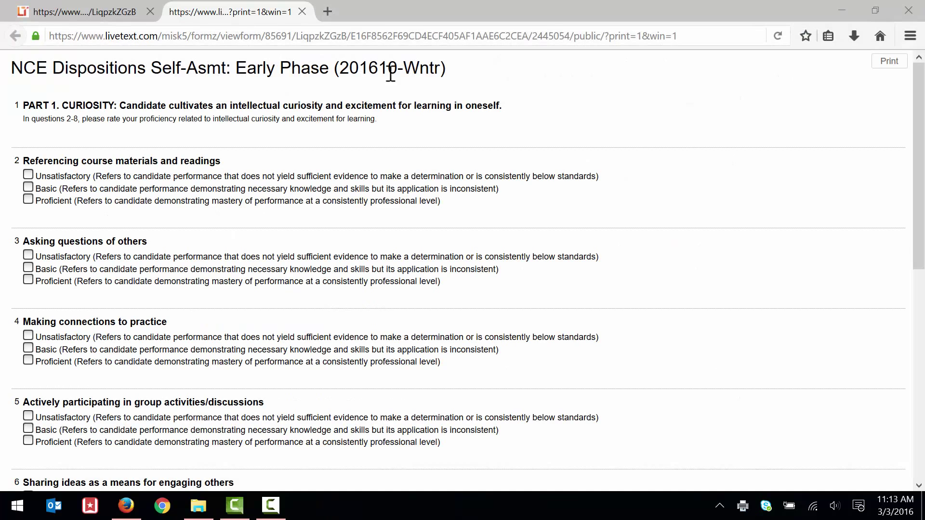
Step: Return to the dashboard and filter assignments to TRAINING TERM and course TR 100 - 1
left_click(87, 13)
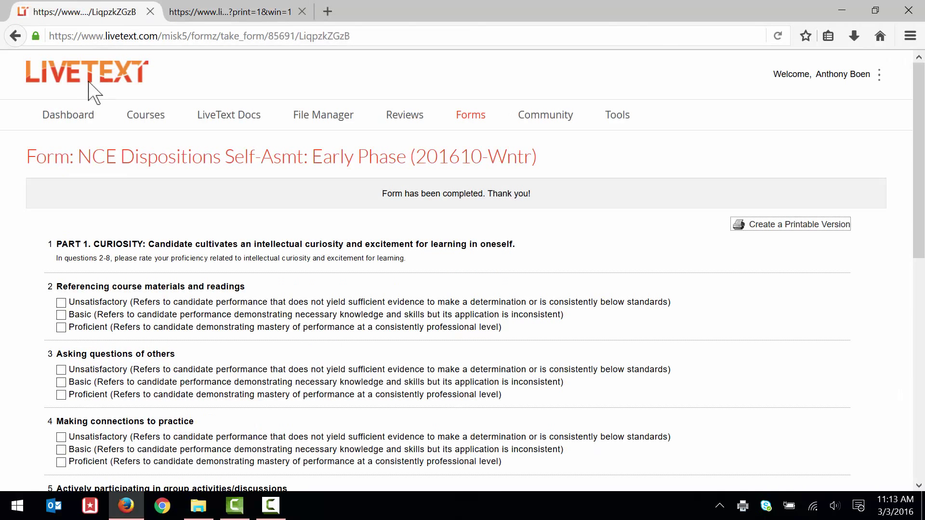
left_click(79, 77)
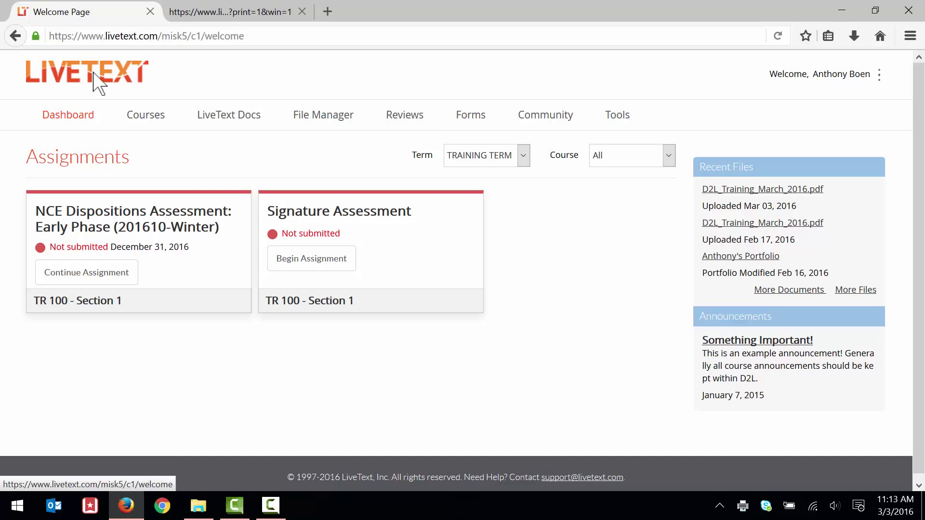
left_click(473, 156)
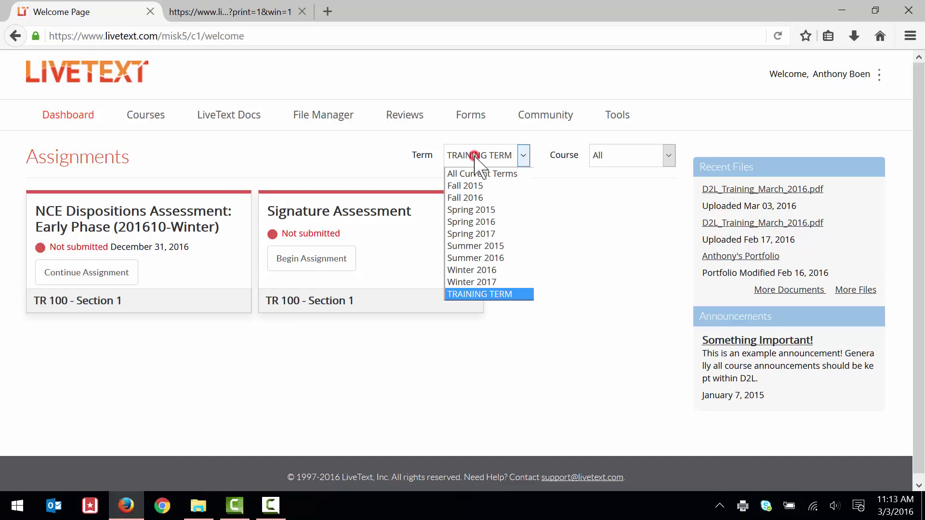
left_click(477, 292)
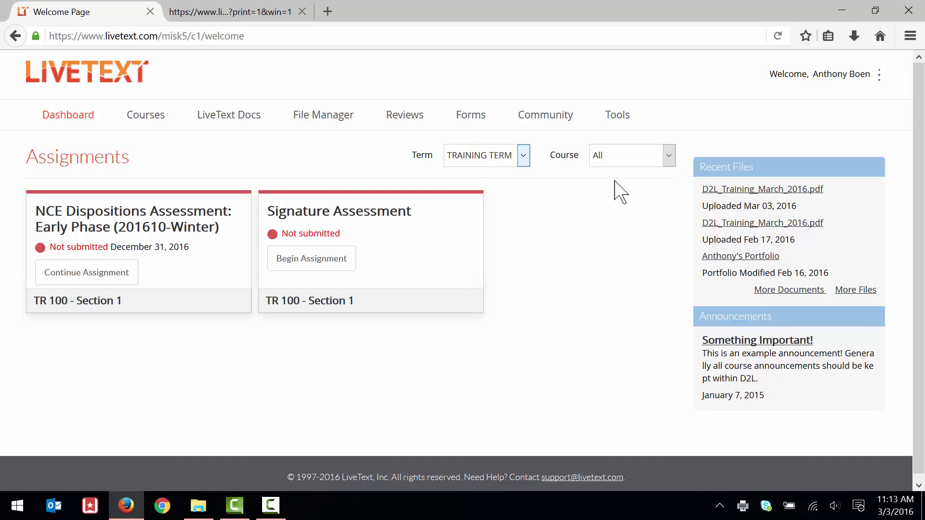
left_click(668, 154)
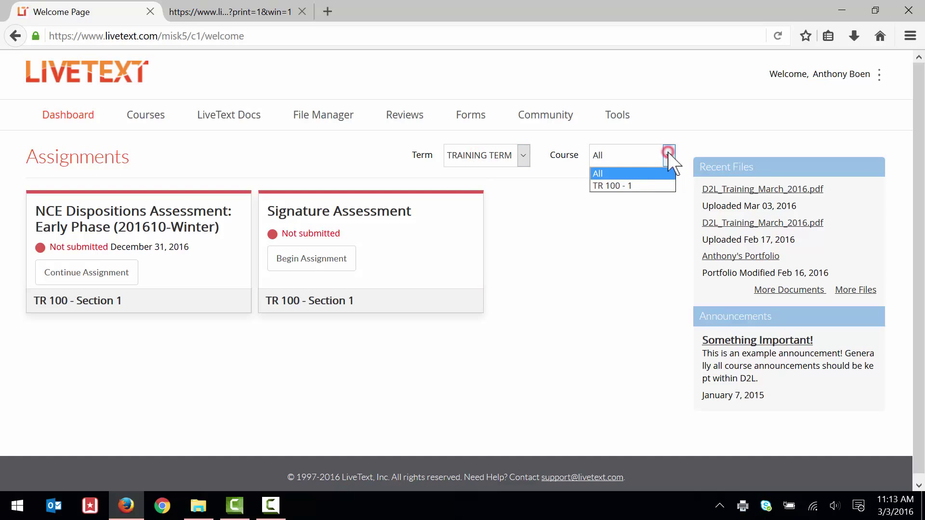
left_click(613, 185)
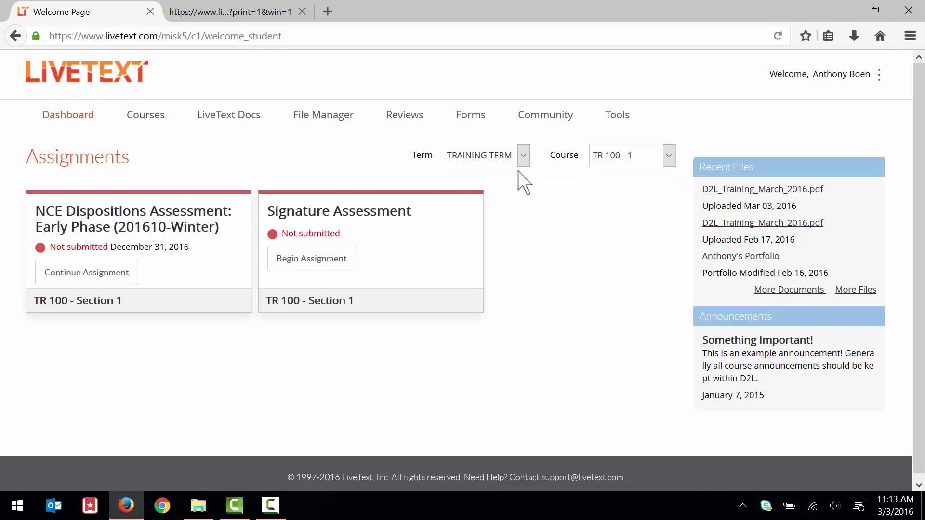
Step: Create the NCE Dispositions Assessment document from the required template and open its Form Viewer editor
left_click(87, 283)
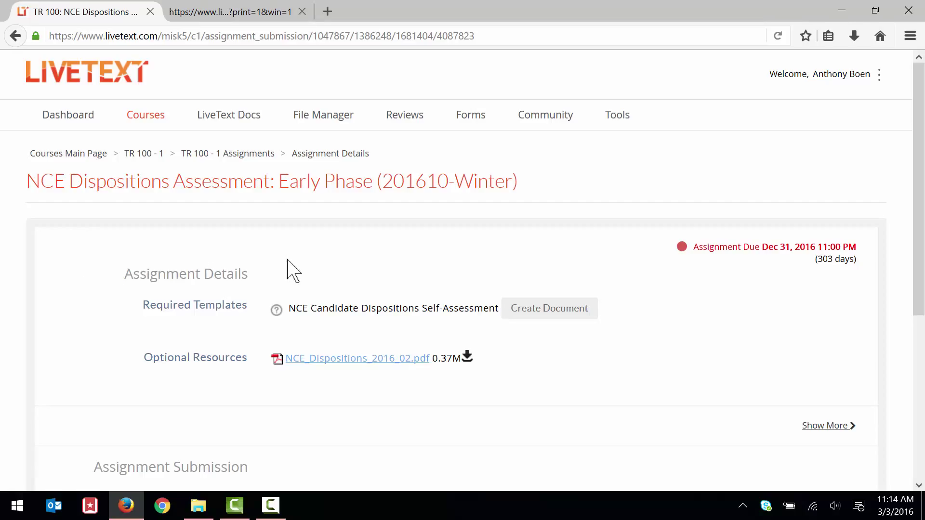
scroll(301, 265, "down", 1)
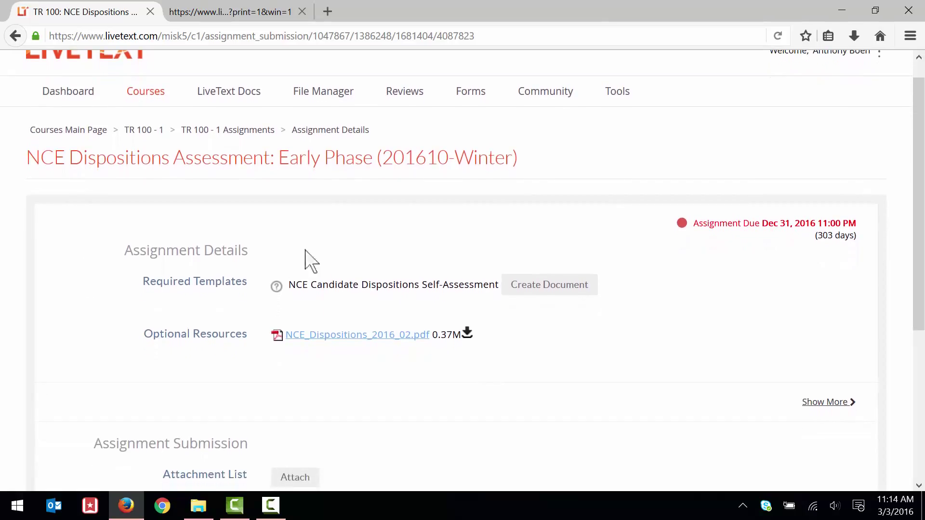
left_click(542, 286)
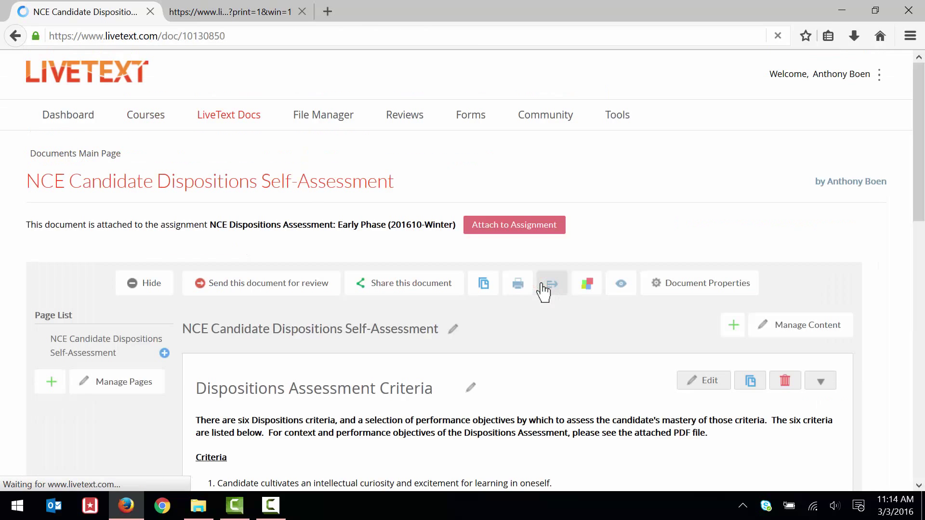
scroll(542, 285, "down", 3)
scroll(541, 284, "down", 10)
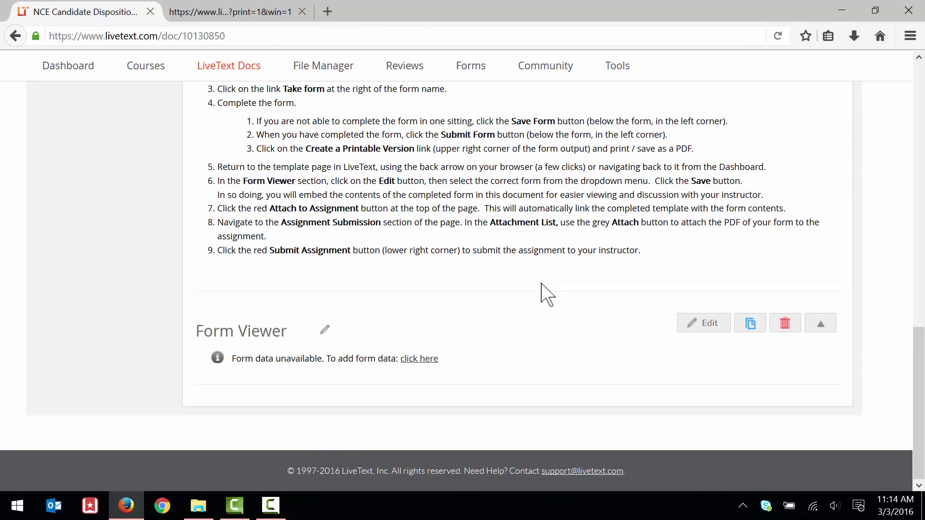
left_click(419, 360)
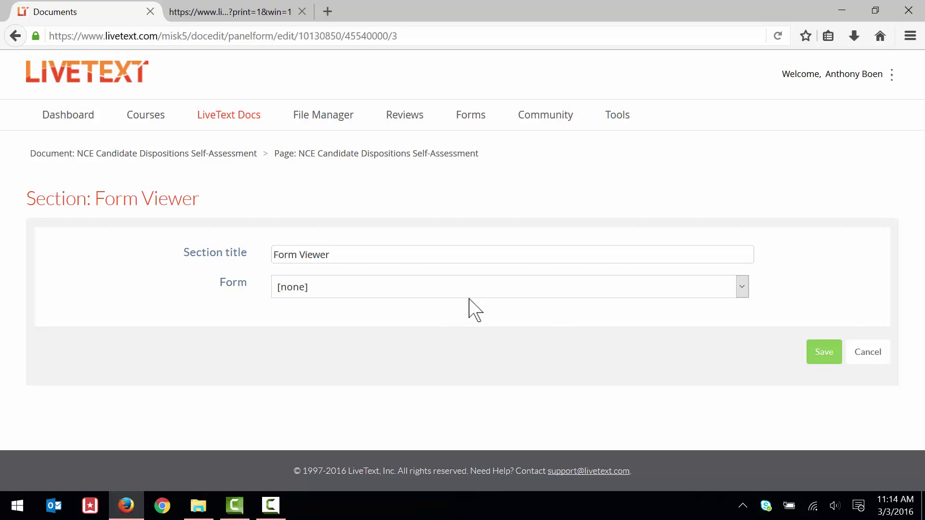
Step: Link the Early Phase (201610-Wntr) self-assessment form in the Form Viewer and save it
left_click(481, 289)
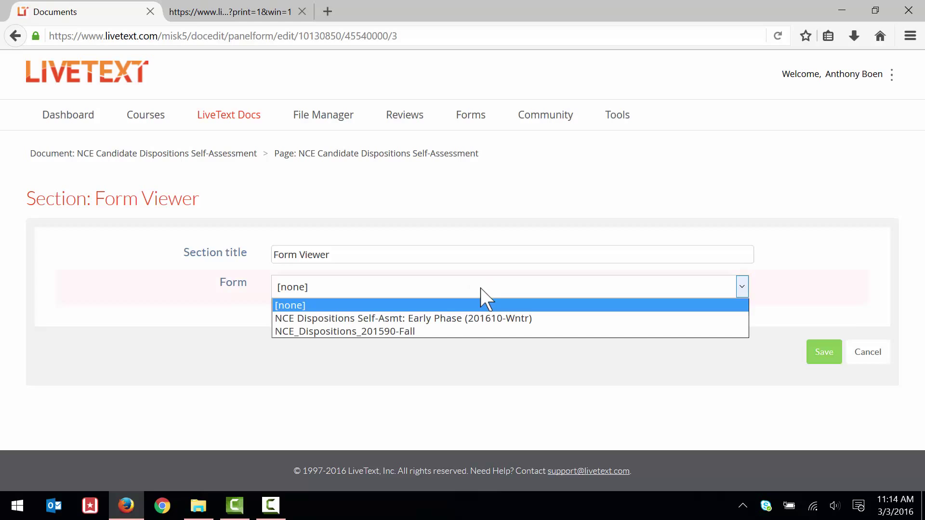
left_click(473, 320)
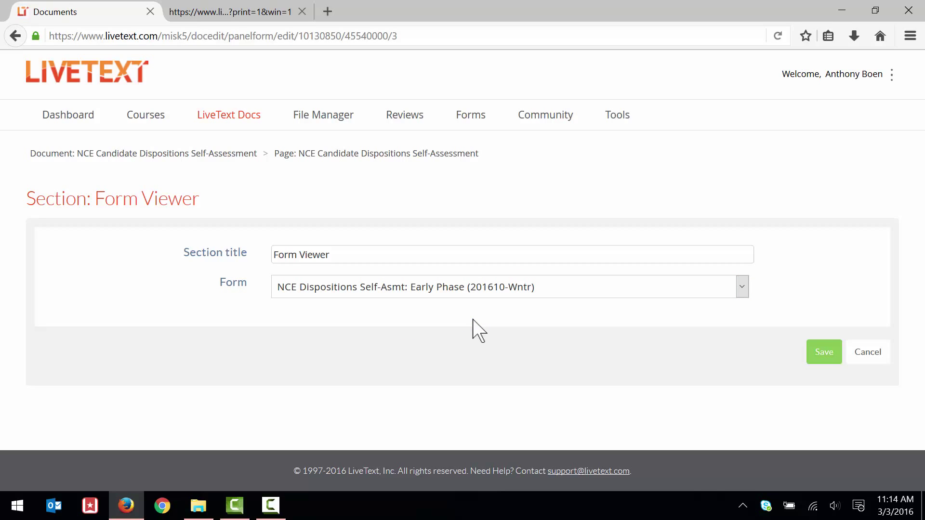
left_click(825, 353)
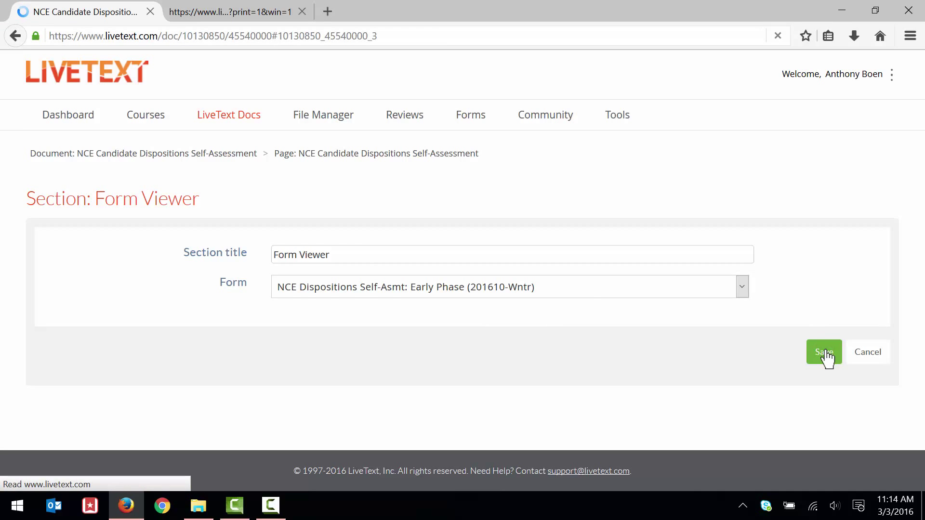
scroll(827, 358, "up", 15)
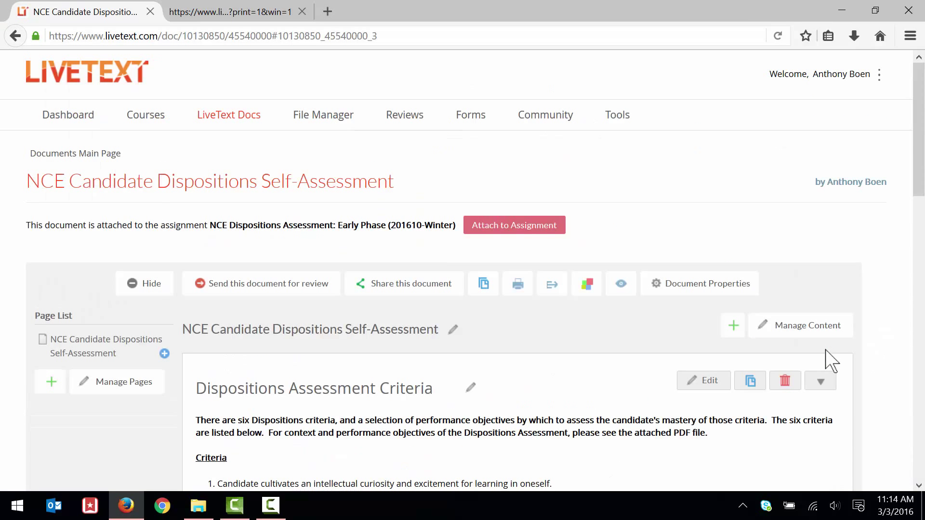
Step: Attach the self-assessment document to the NCE Dispositions Assessment assignment
left_click(507, 236)
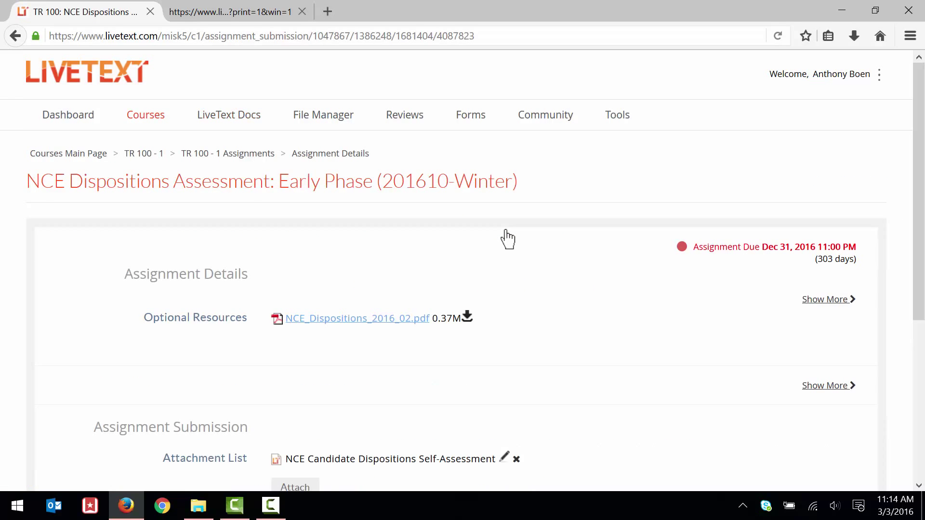
scroll(507, 239, "down", 3)
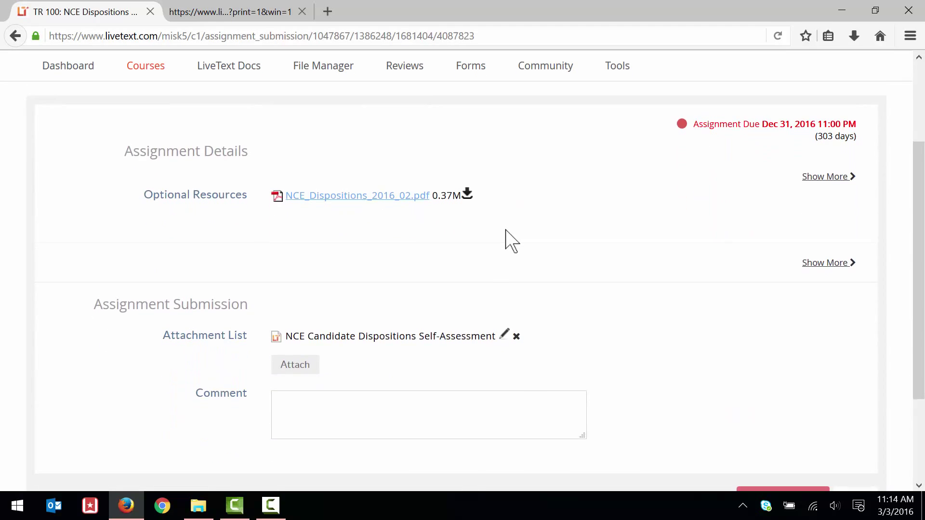
scroll(507, 238, "down", 1)
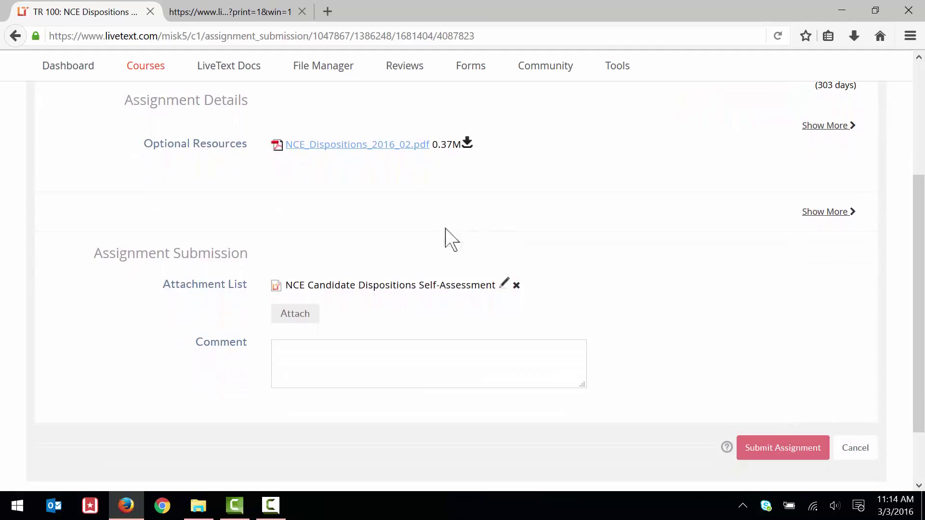
left_click(296, 317)
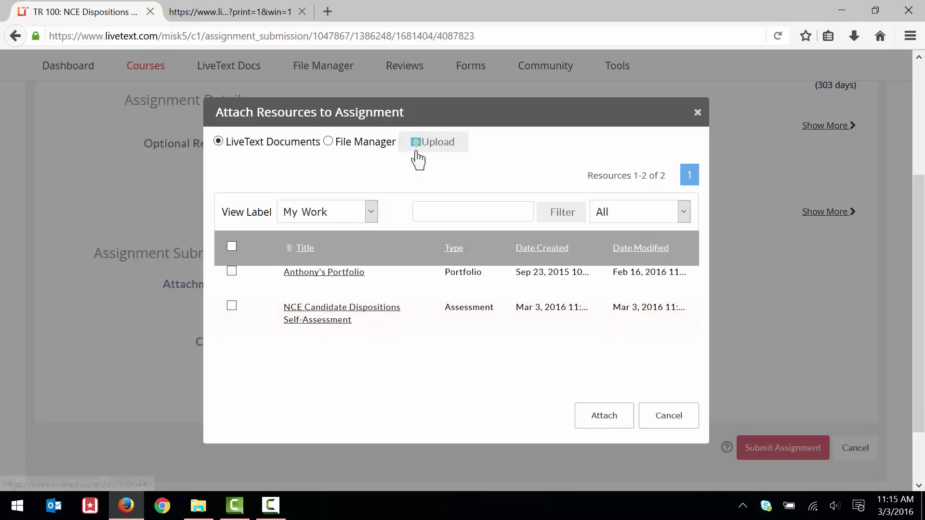
Step: Upload Sample Submission.pdf from the Desktop and add it to the assignment's attachments
left_click(433, 143)
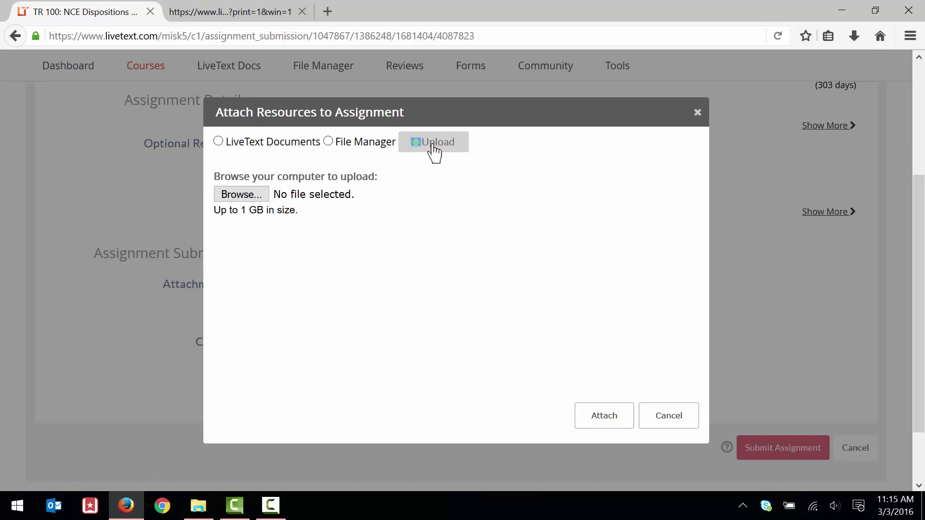
left_click(238, 194)
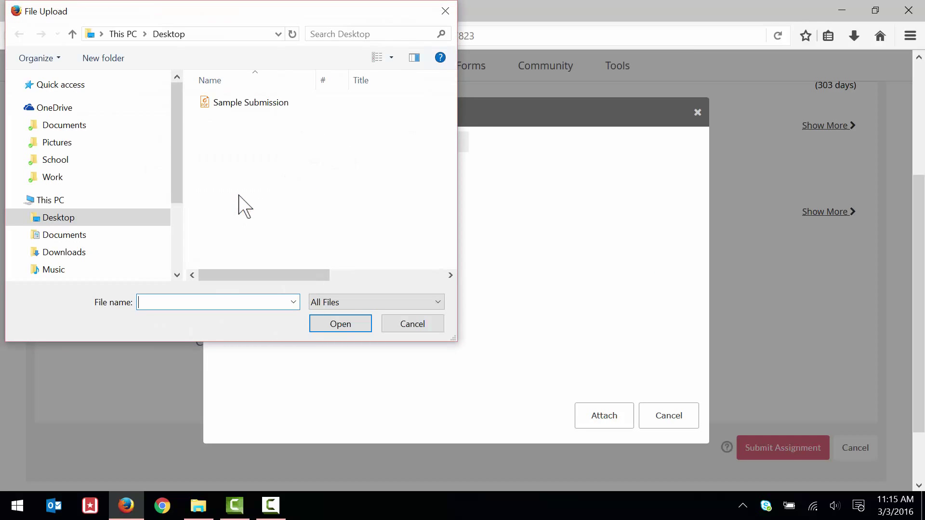
left_click(246, 109)
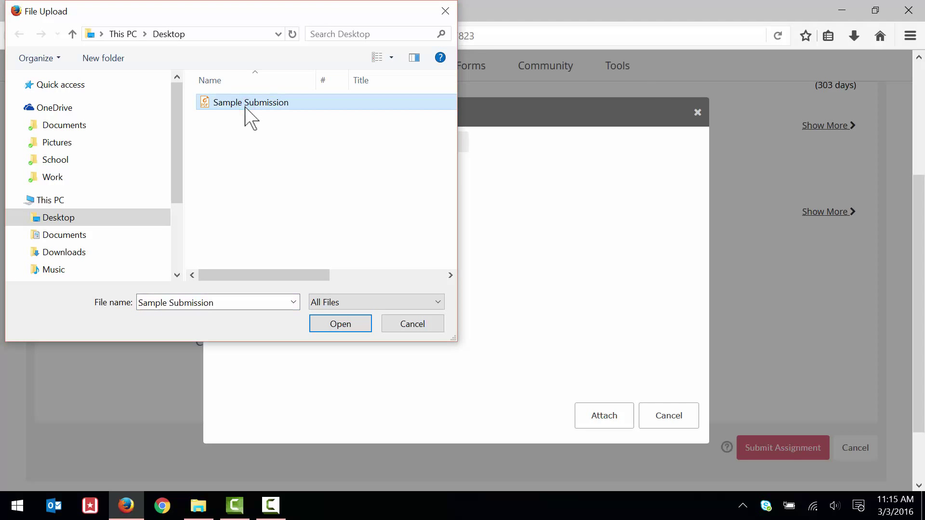
left_click(335, 328)
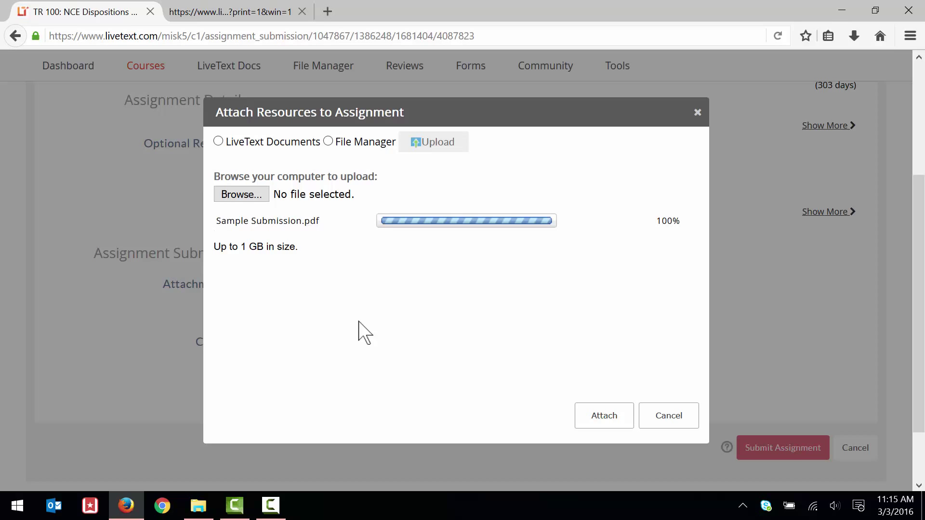
left_click(605, 420)
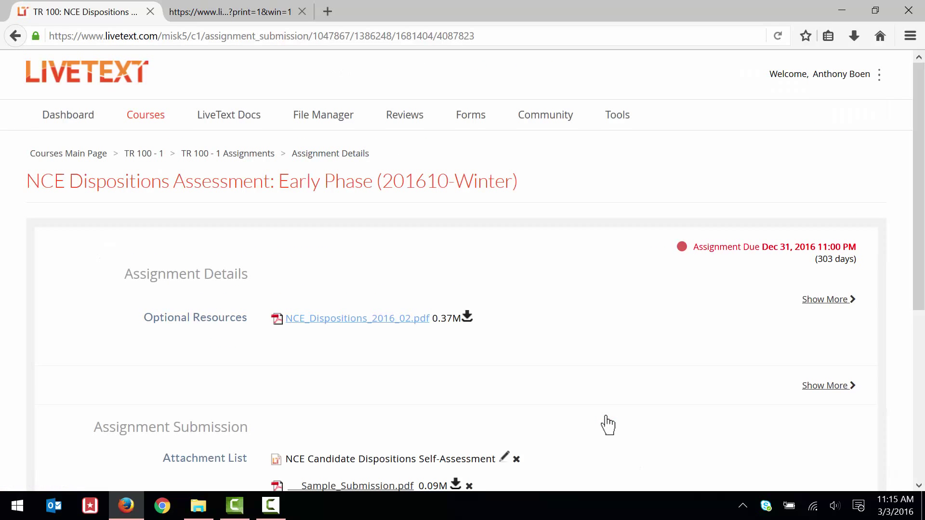
Step: Submit the NCE Dispositions Assessment assignment to the instructor, confirming so it shows Awaiting Assessment
scroll(606, 416, "down", 4)
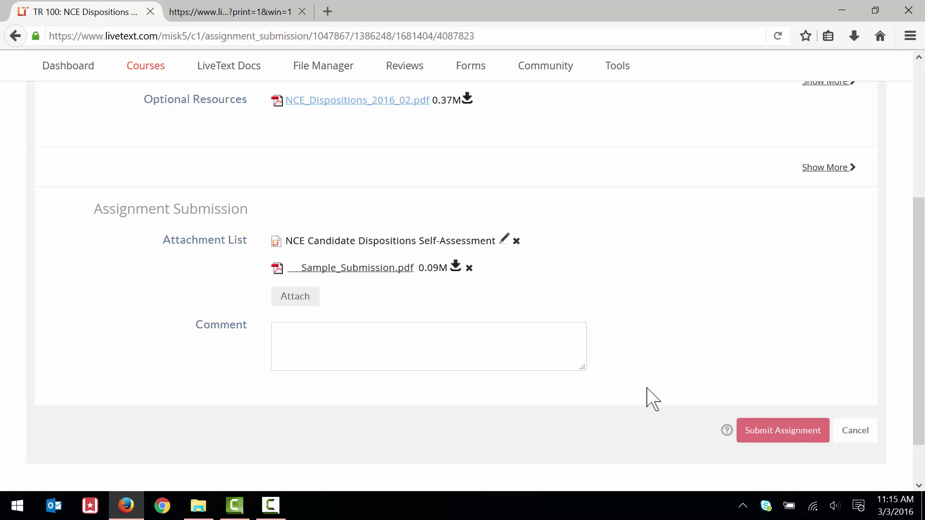
left_click(781, 435)
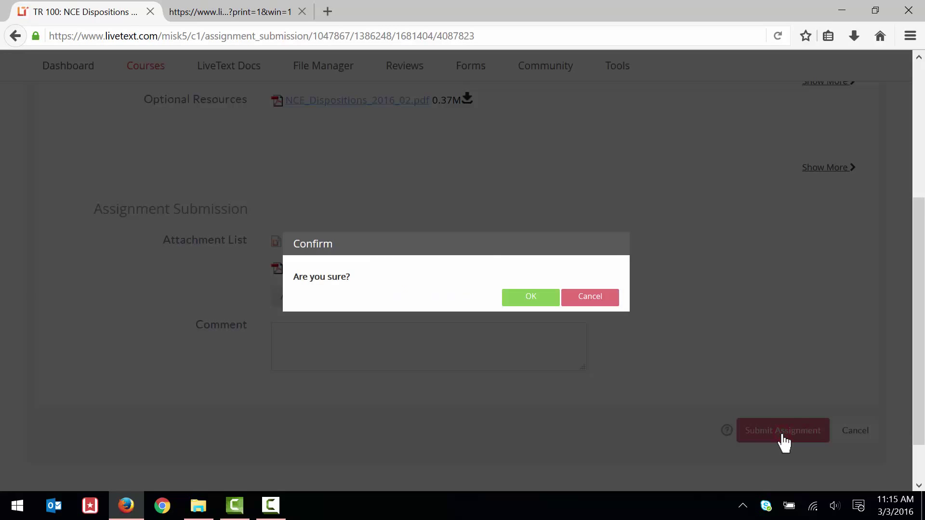
left_click(532, 301)
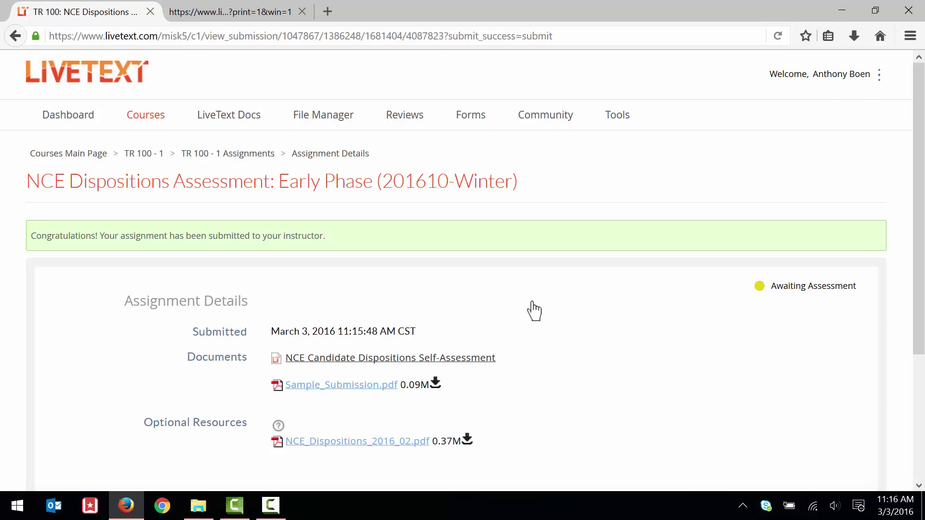
left_click(879, 76)
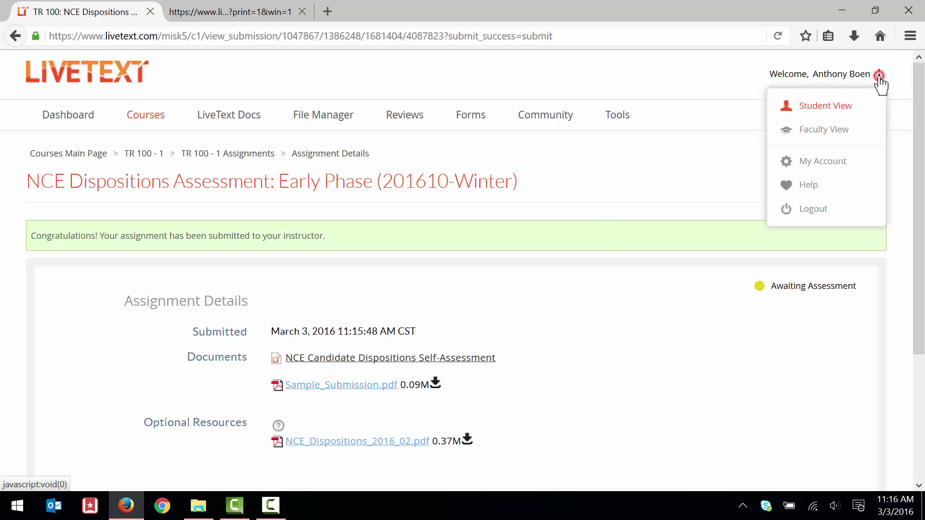